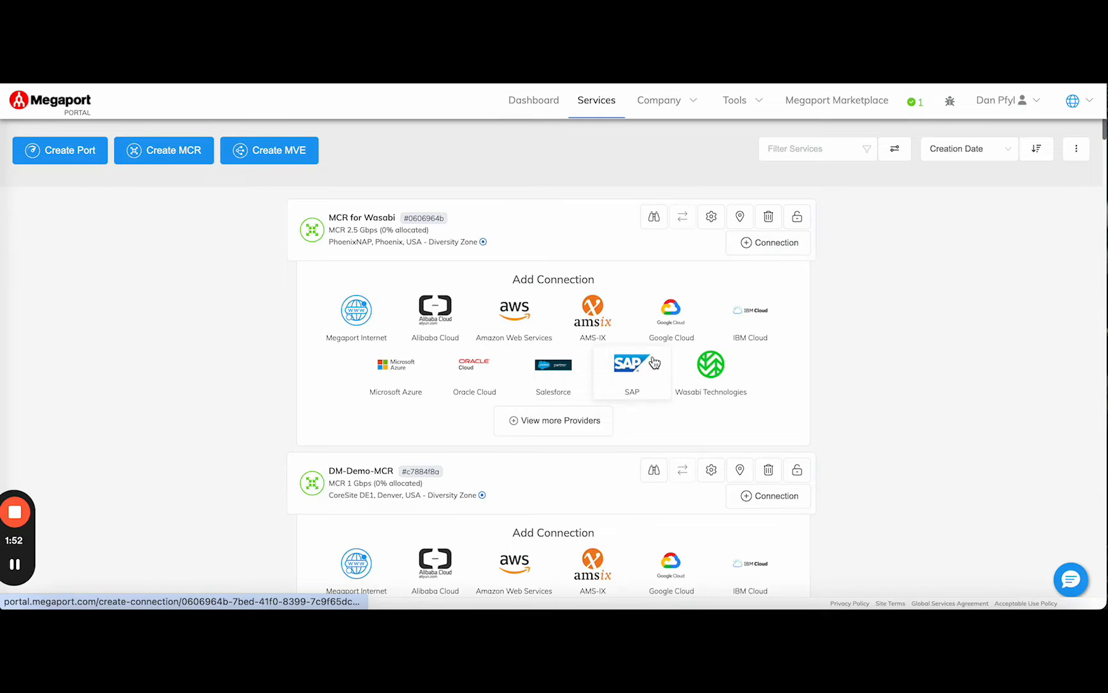
Start a Wasabi Technologies connection from MCR for Wasabi, enter the Megaport Service Key ID, and continue to the connection details
left_click(713, 372)
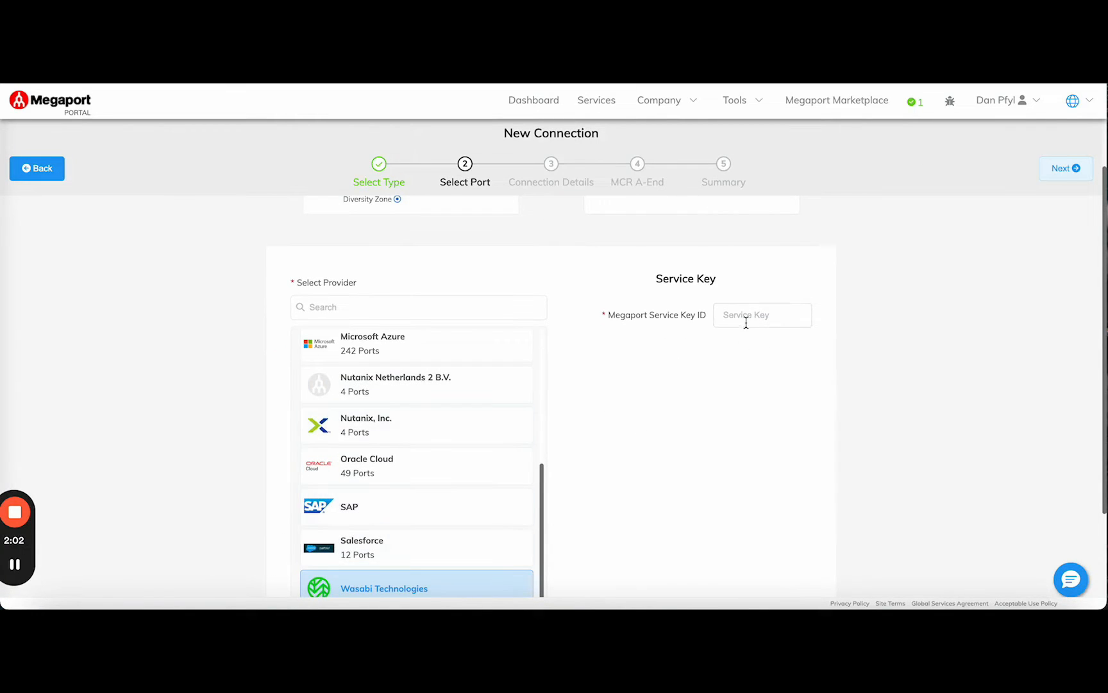
scroll(611, 510, "down", 1)
scroll(728, 448, "up", 1)
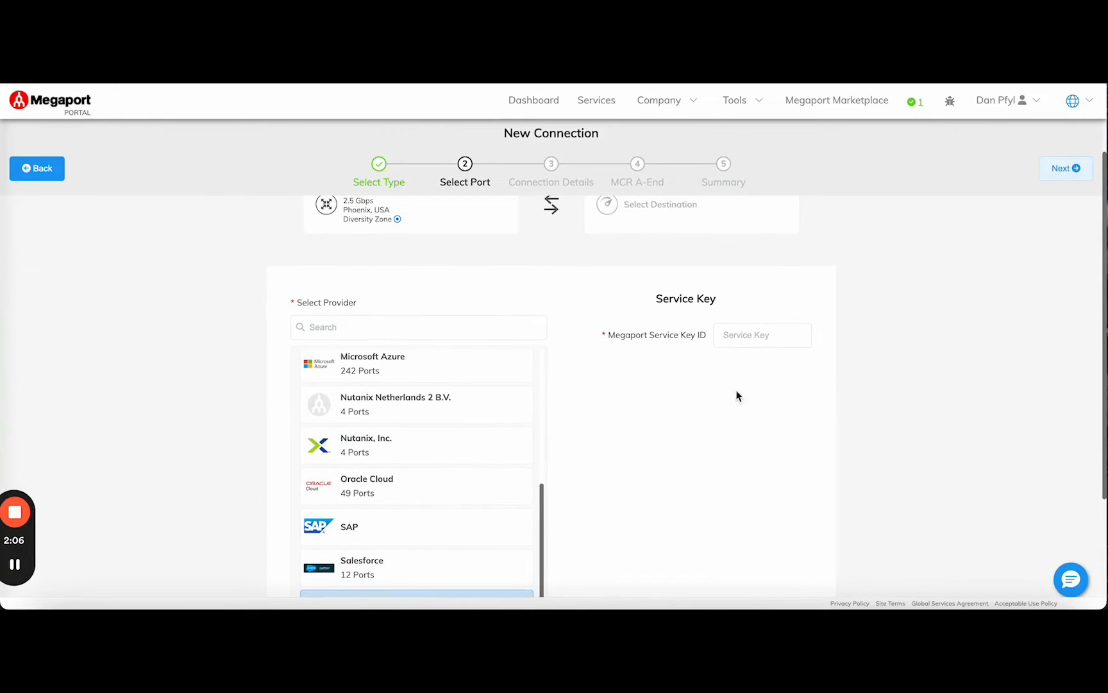
left_click(740, 342)
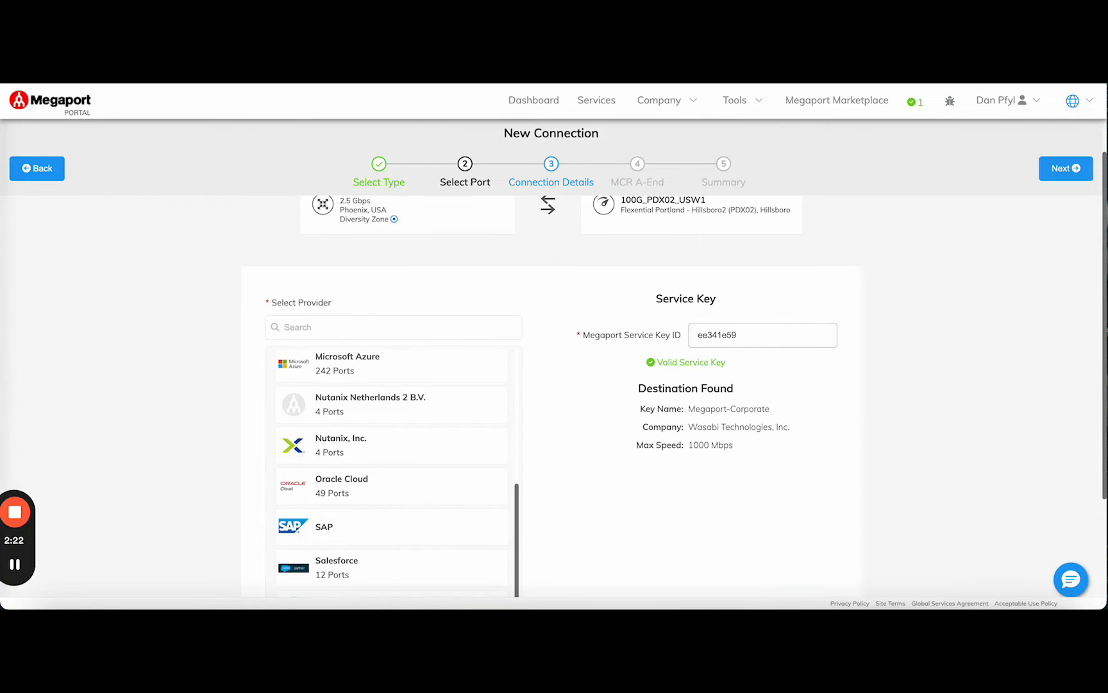
scroll(785, 376, "down", 3)
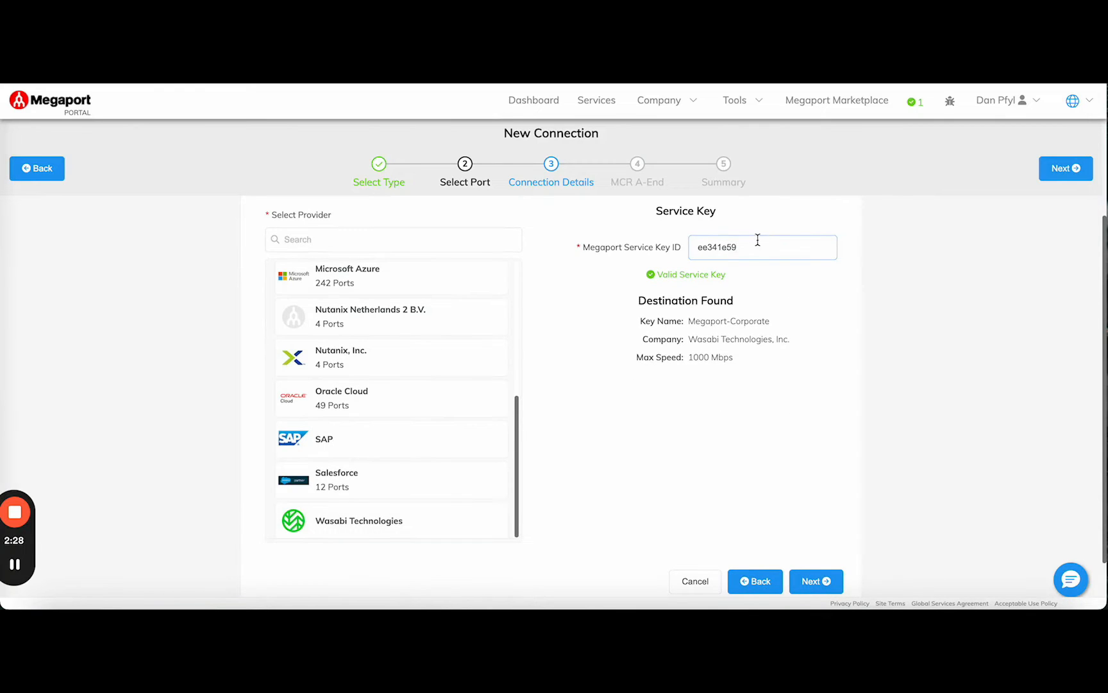
left_click(812, 581)
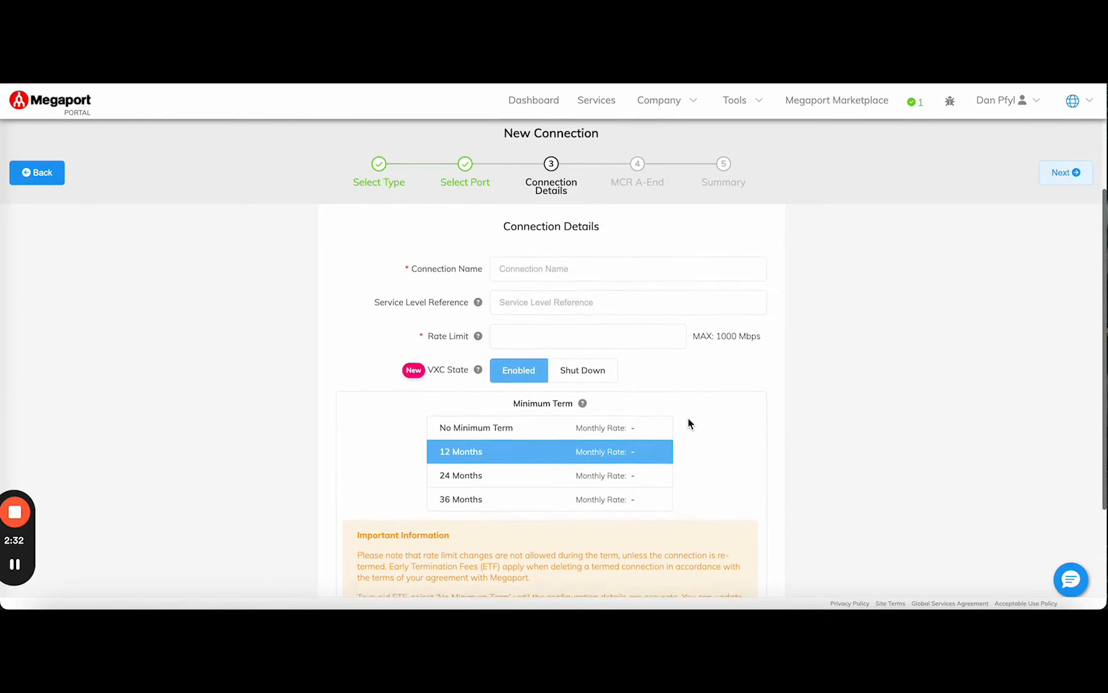
Name the connection "VXC to Wasabi" and dismiss the Chrome relaunch notice
left_click(602, 278)
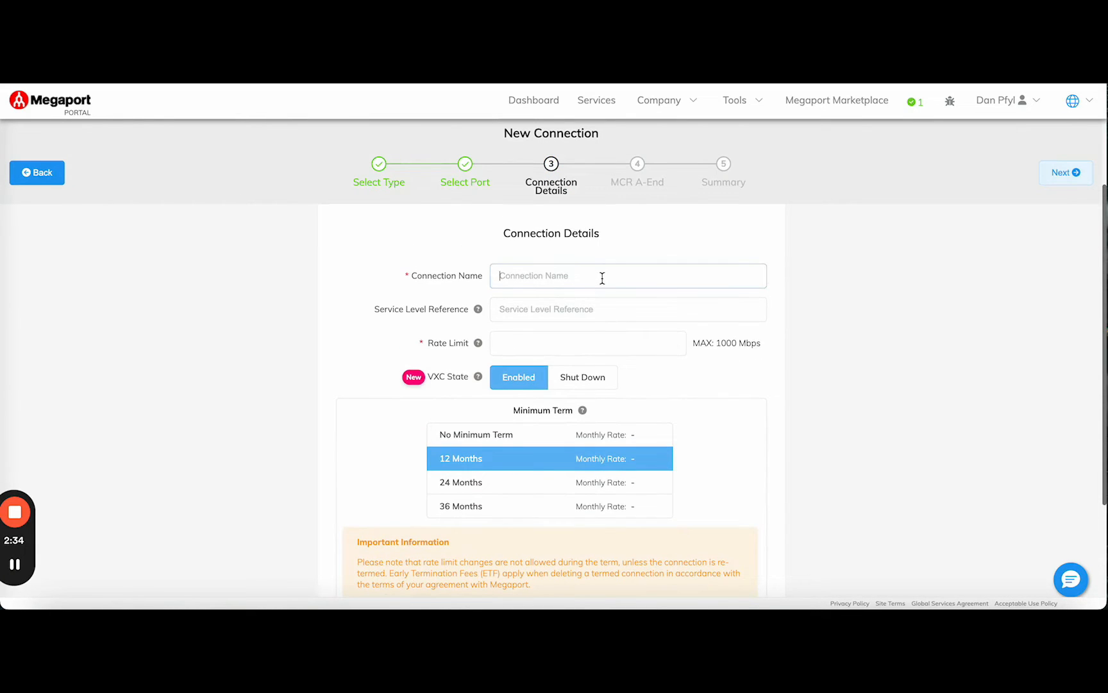
type("VXC to Wasabi")
left_click(603, 309)
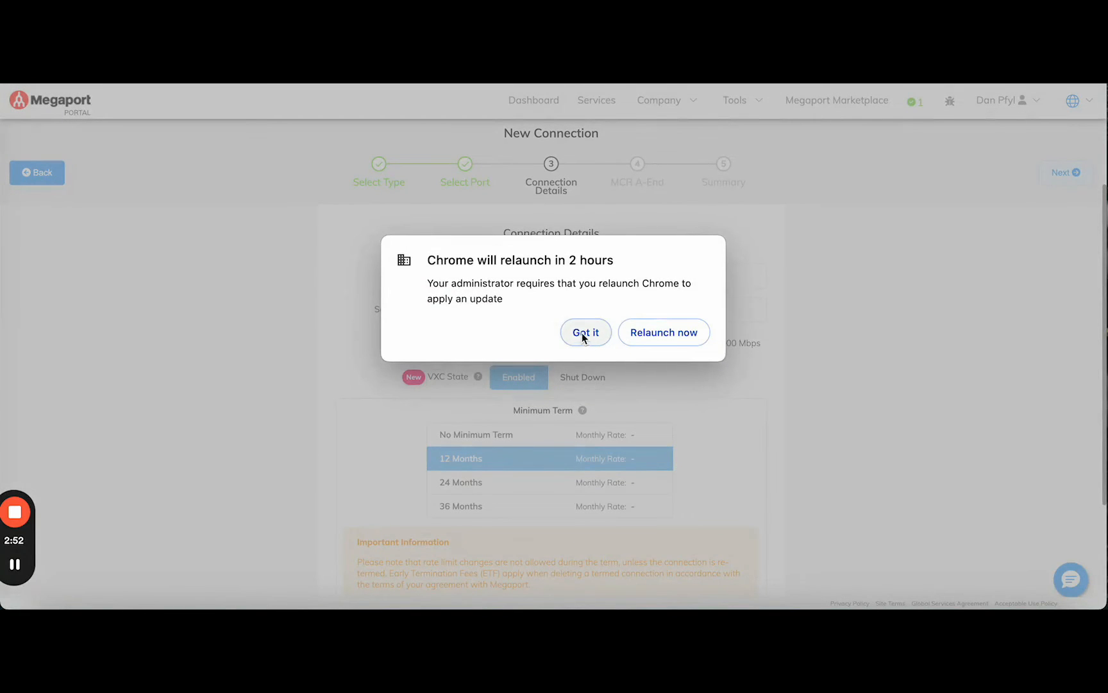
left_click(584, 333)
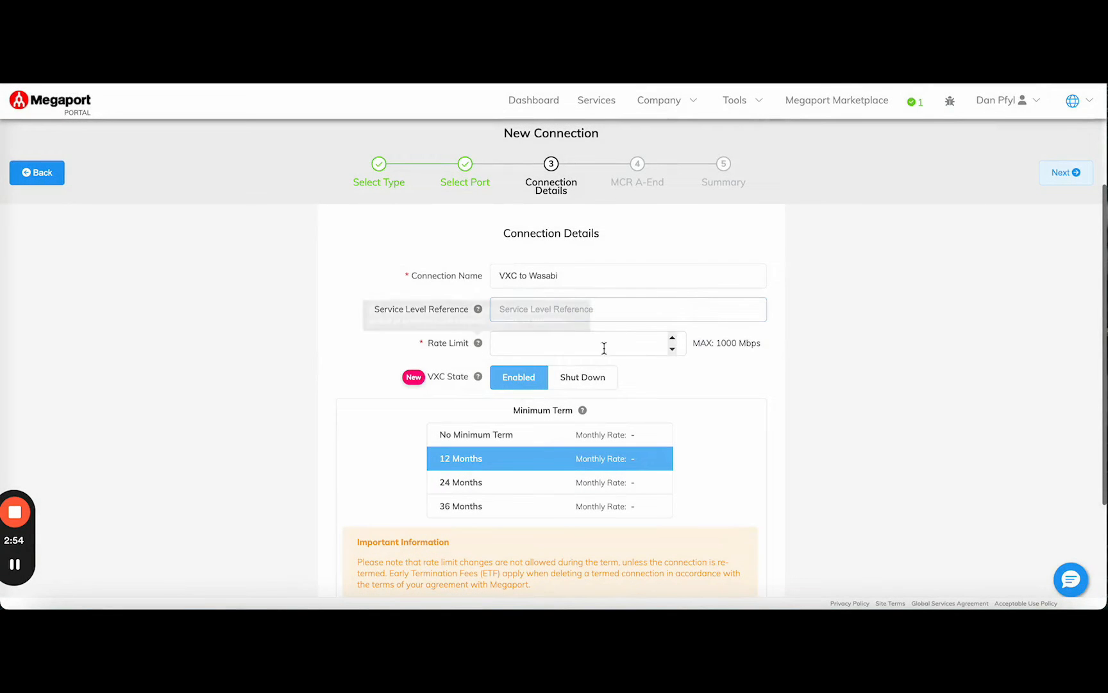
Set the rate limit to 1000 Mbps with No Minimum Term and proceed to the MCR A-End configuration
left_click(576, 343)
type("1000")
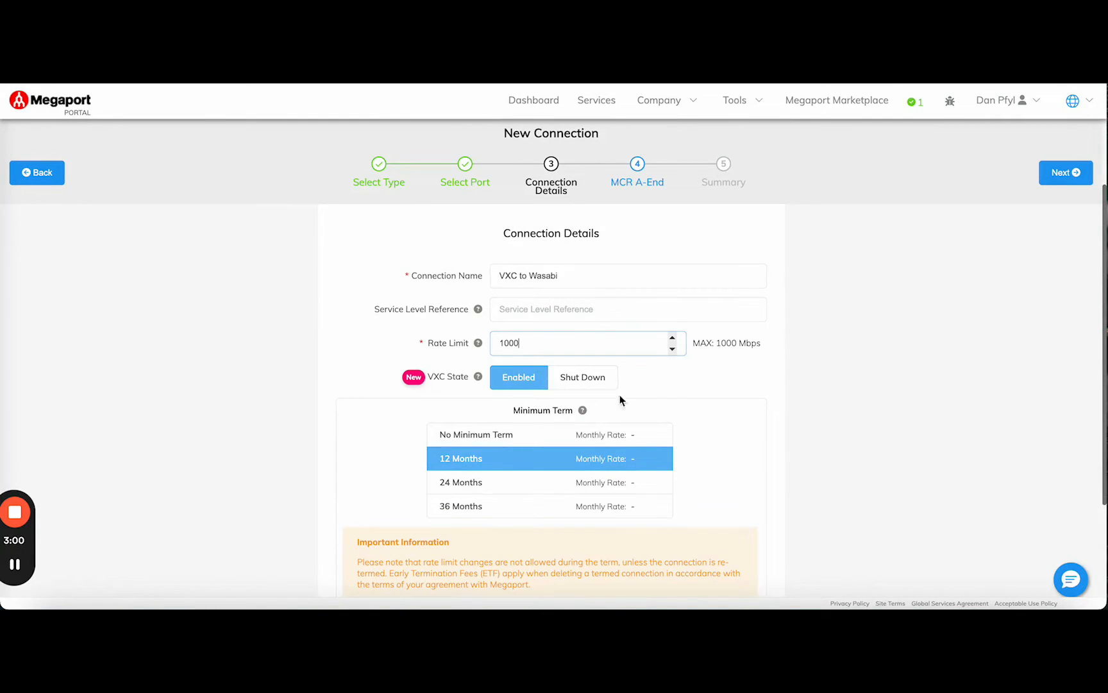
scroll(699, 400, "down", 2)
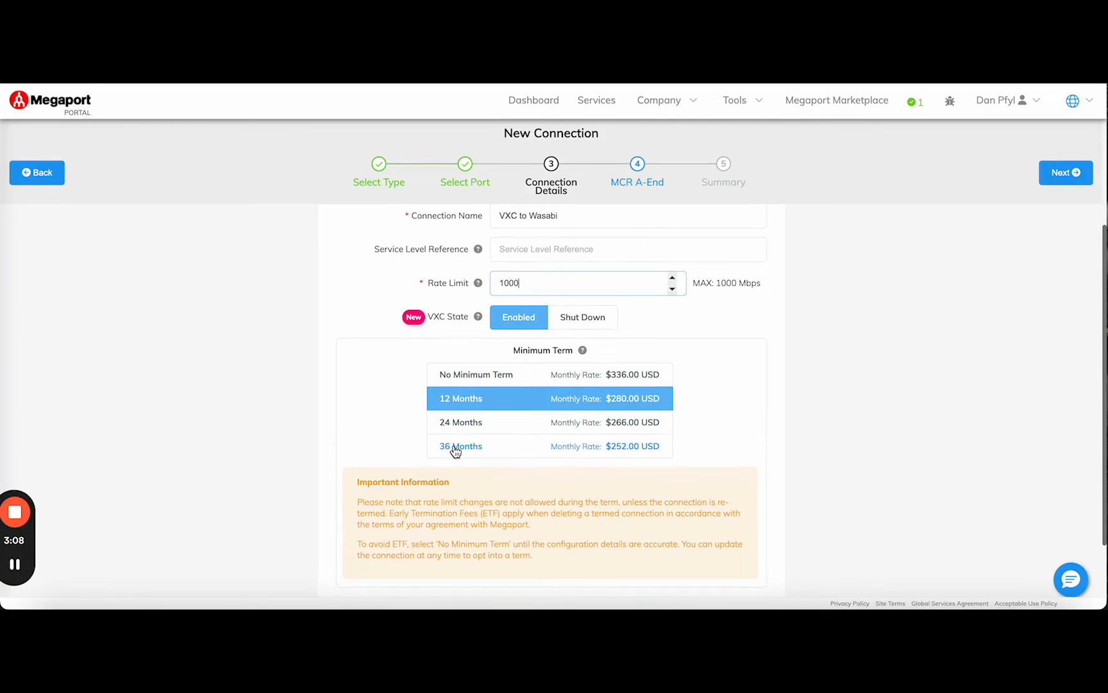
left_click(519, 381)
scroll(747, 405, "down", 2)
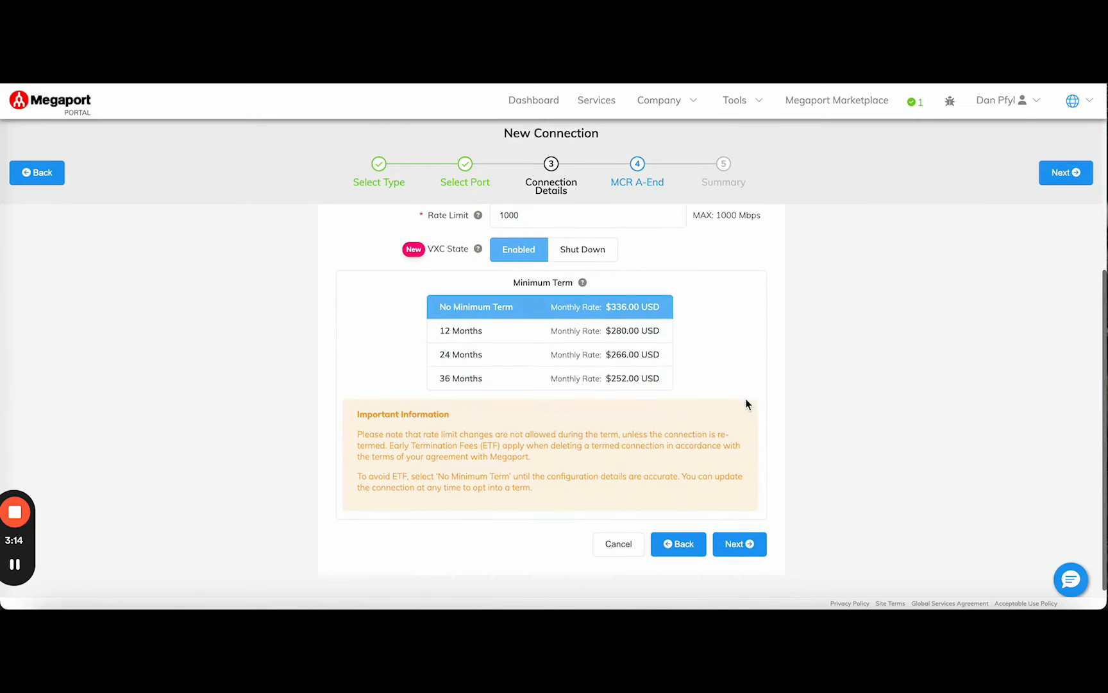
left_click(748, 545)
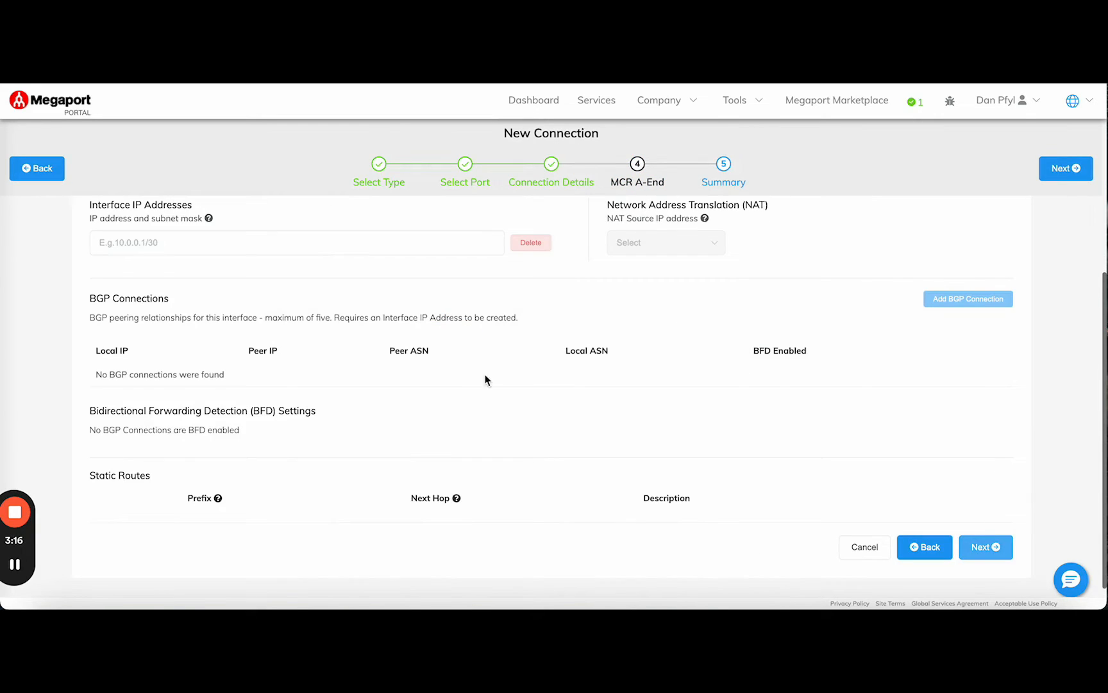
Assign the interface IP address 38.73.234.203/31 to the MCR A-End and choose 38.73.234.203 as the NAT source IP address
scroll(483, 392, "up", 1)
scroll(479, 391, "down", 1)
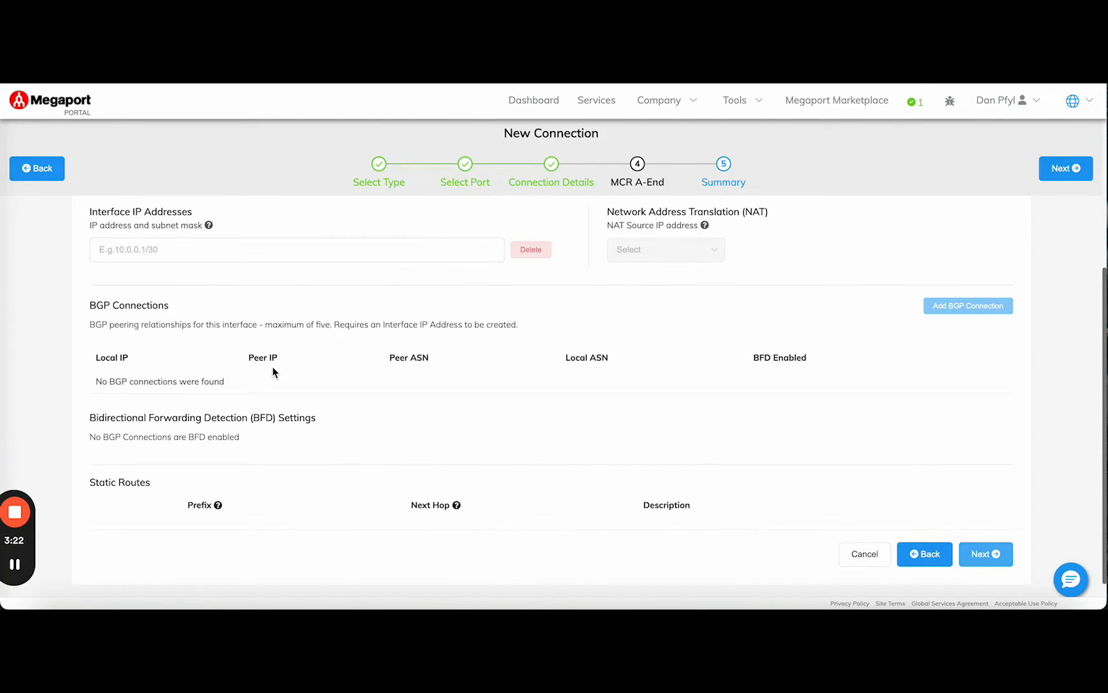
scroll(276, 359, "down", 1)
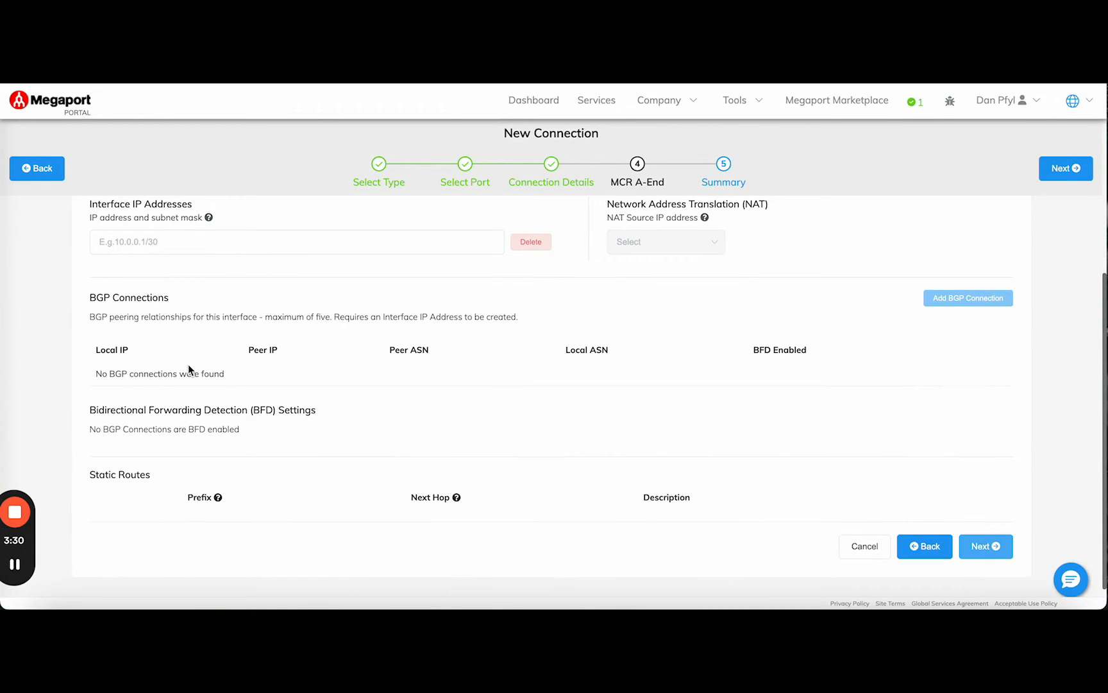
left_click(200, 242)
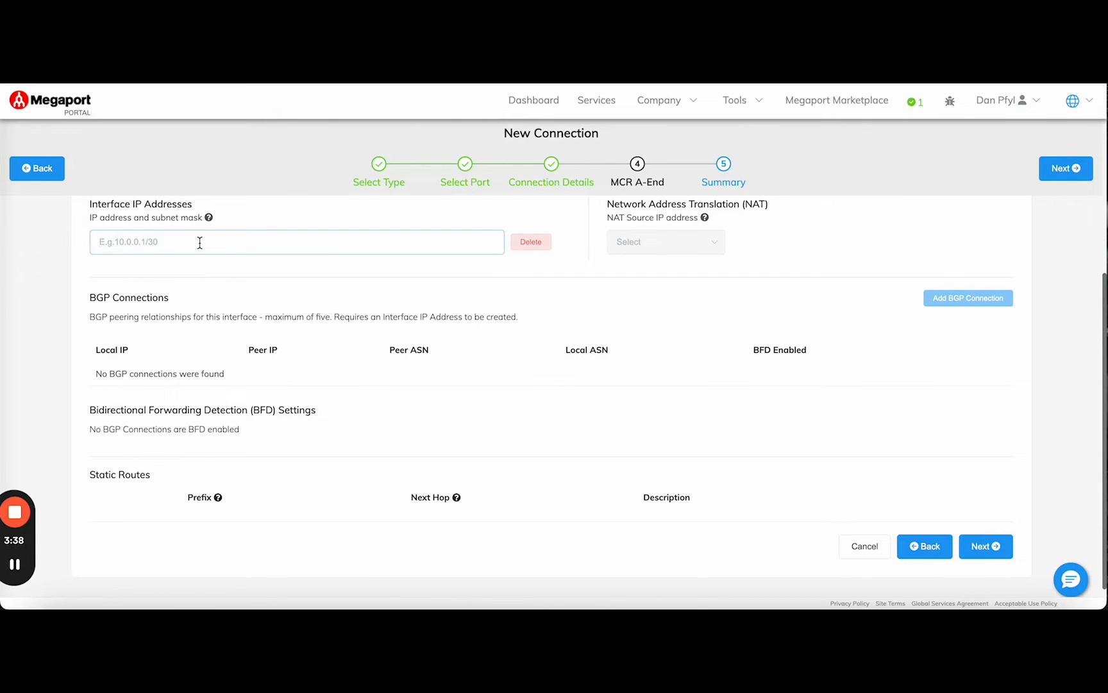
type("38.73")
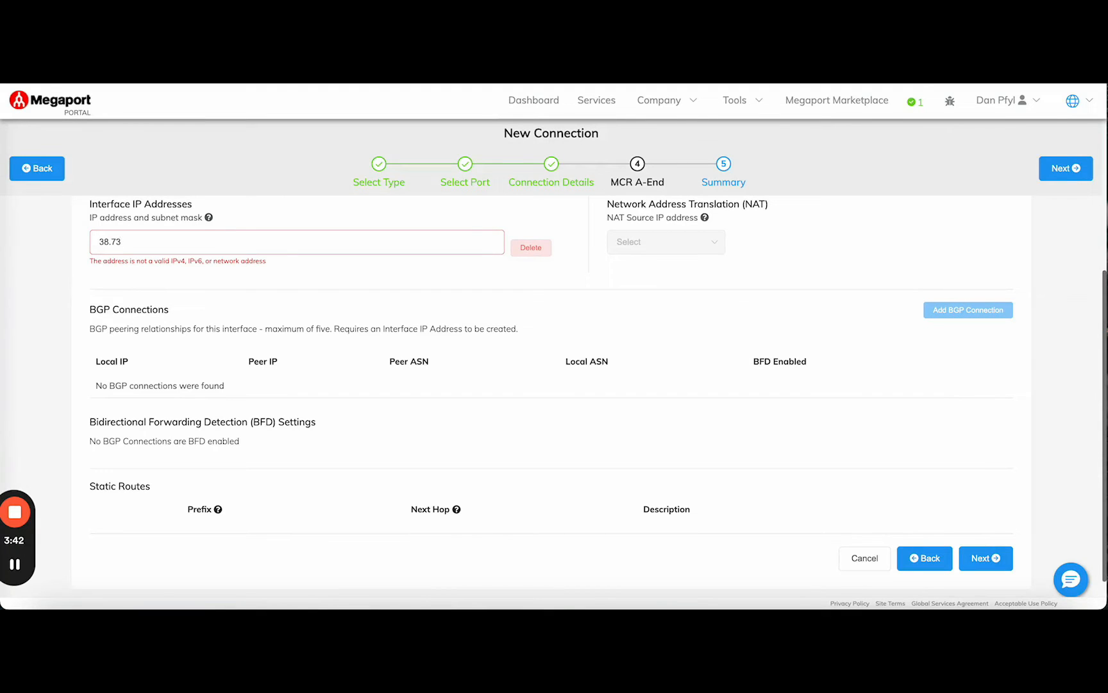
type(".234.203")
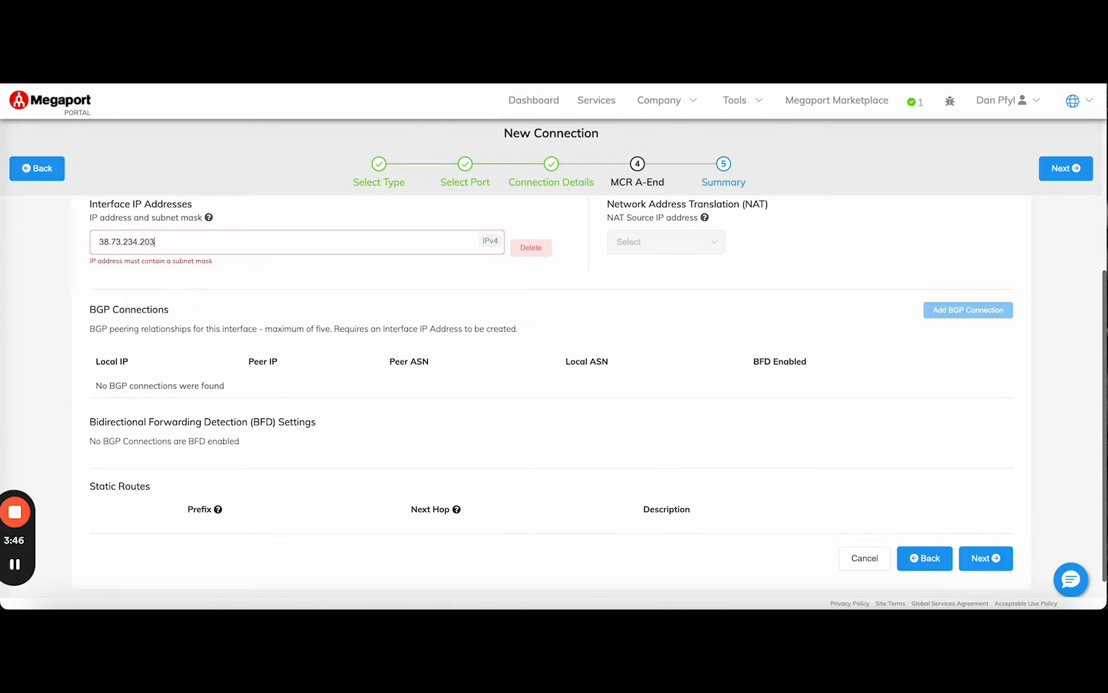
type("/31")
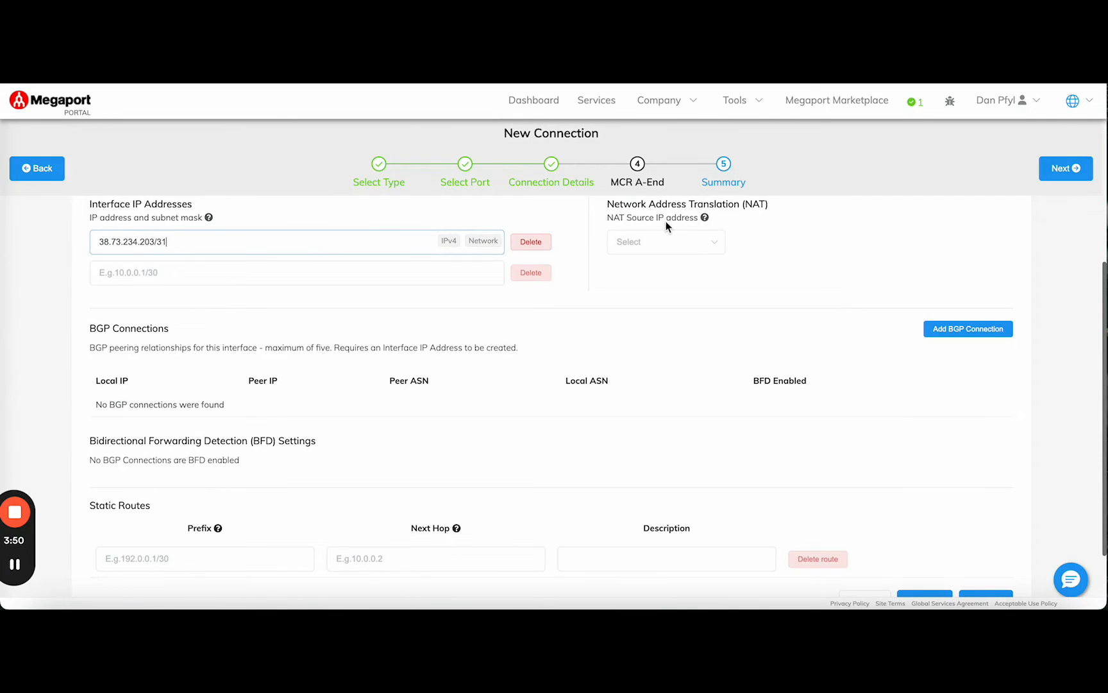
left_click(648, 244)
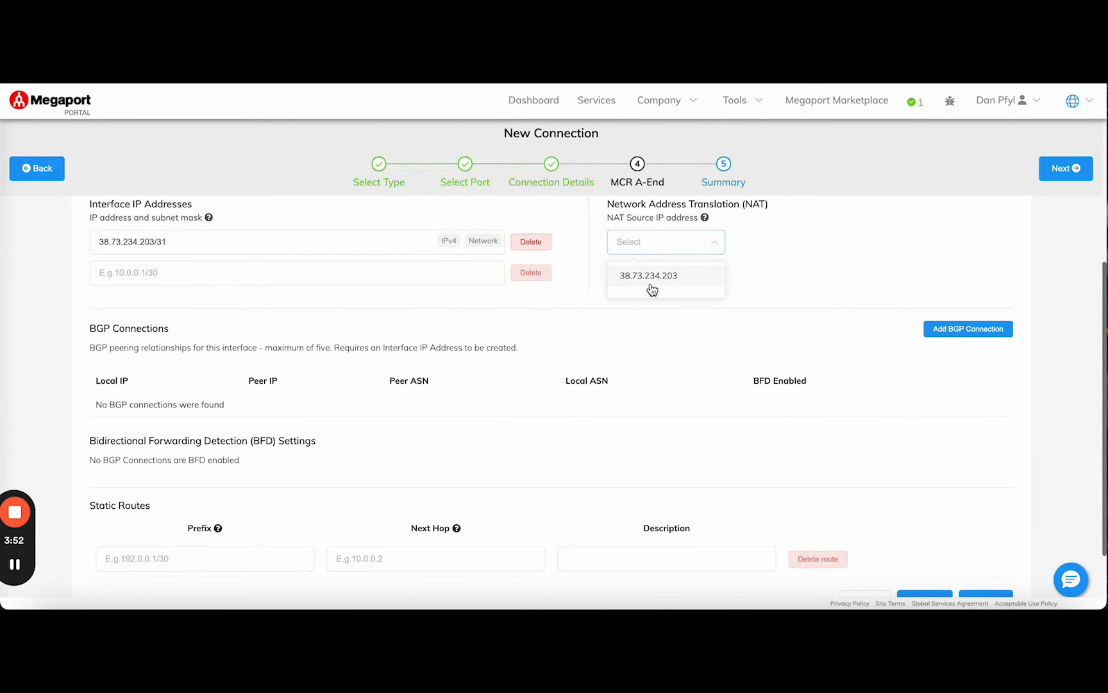
left_click(649, 275)
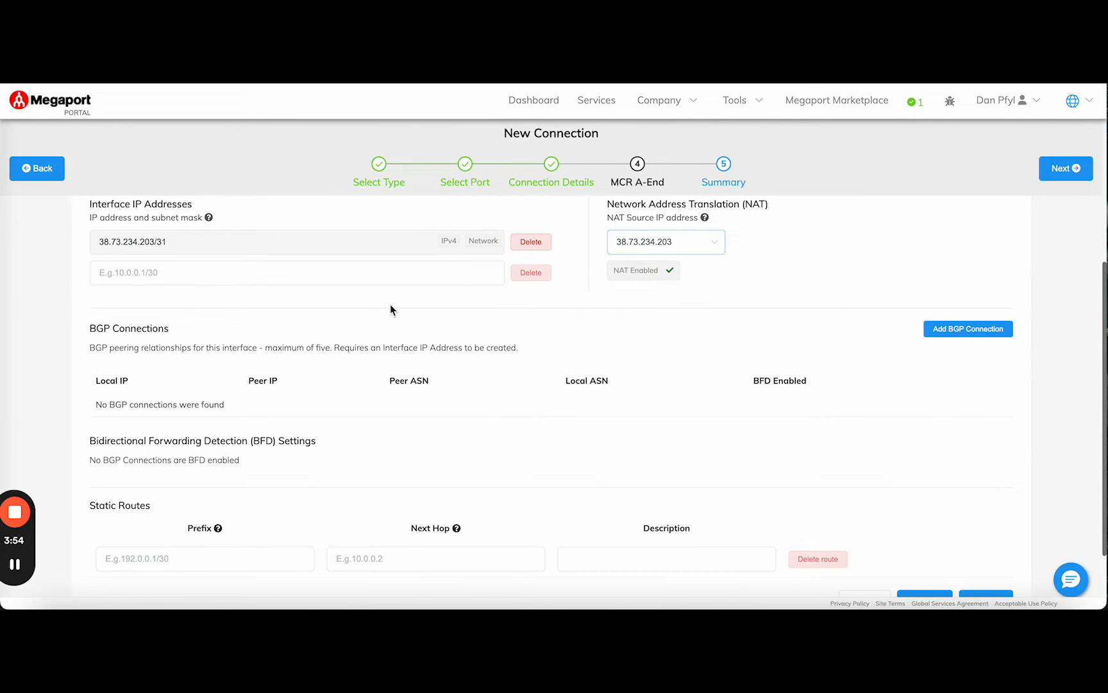
Set the next hop of the first static route to 38.73.234.202
scroll(390, 304, "down", 1)
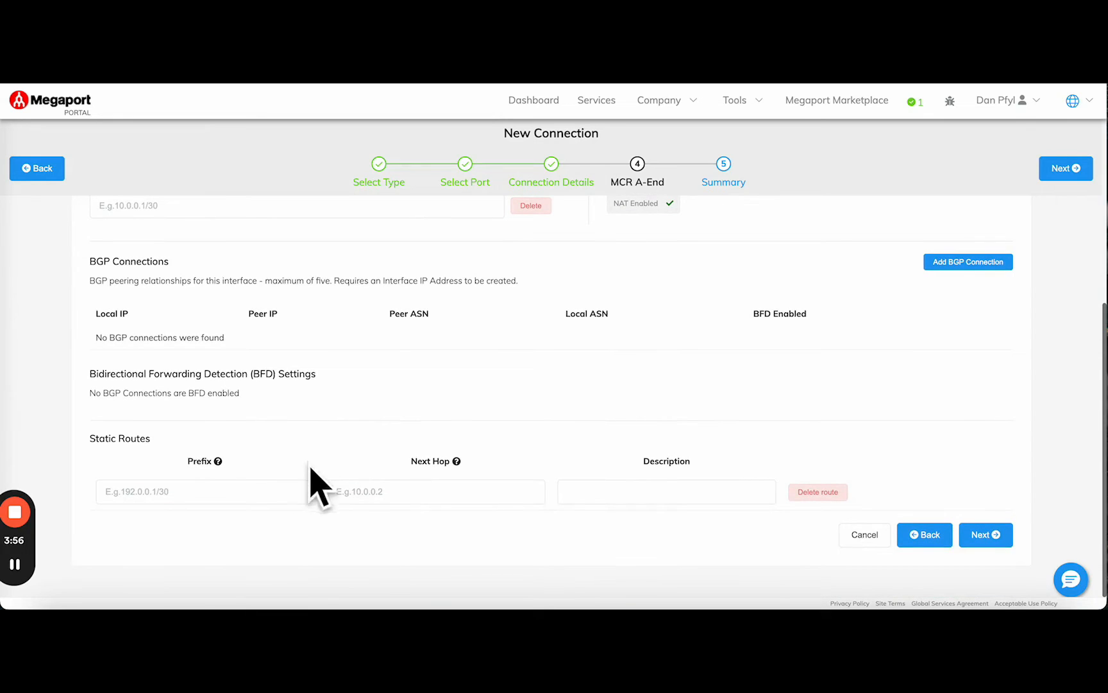
left_click(390, 491)
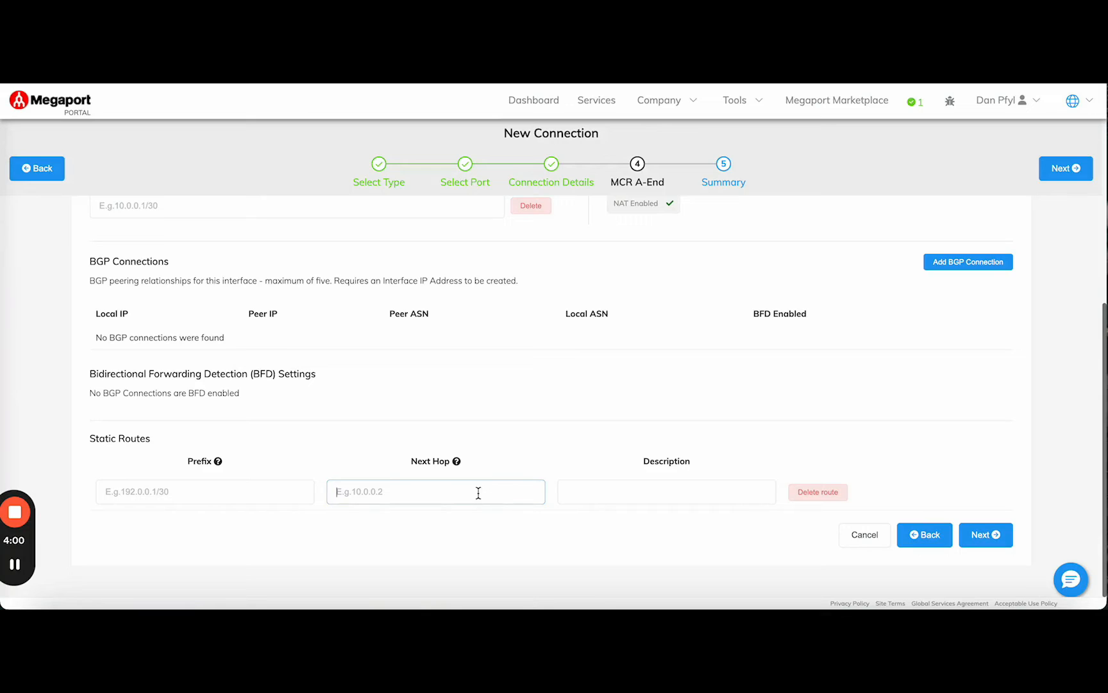
type("38")
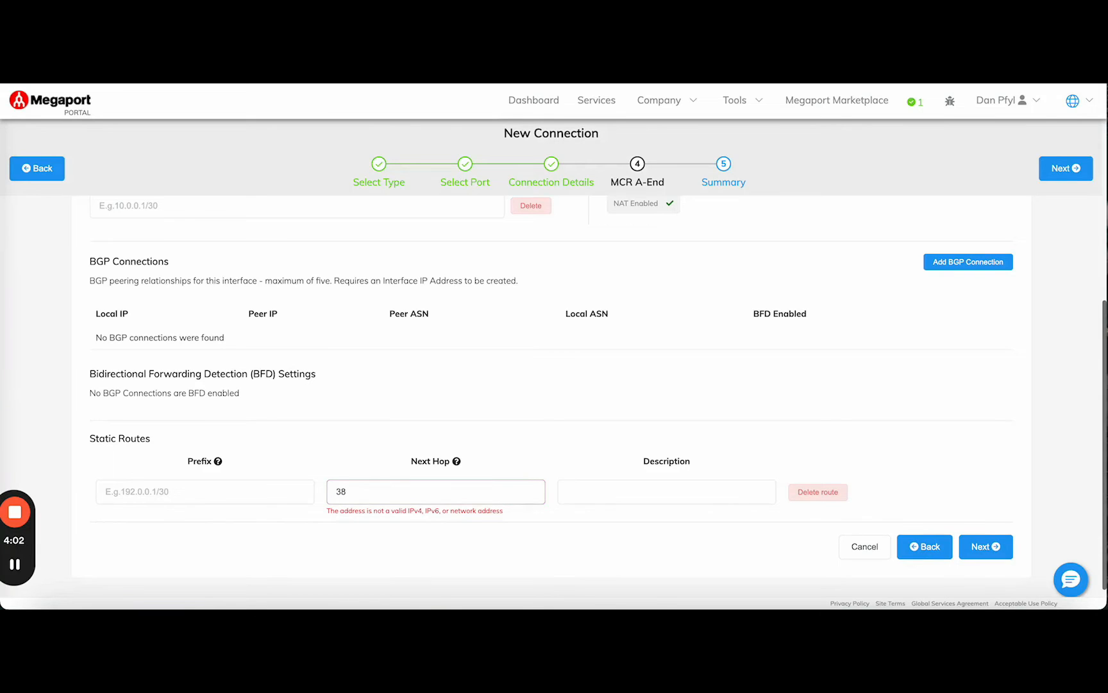
type(".73.234.202")
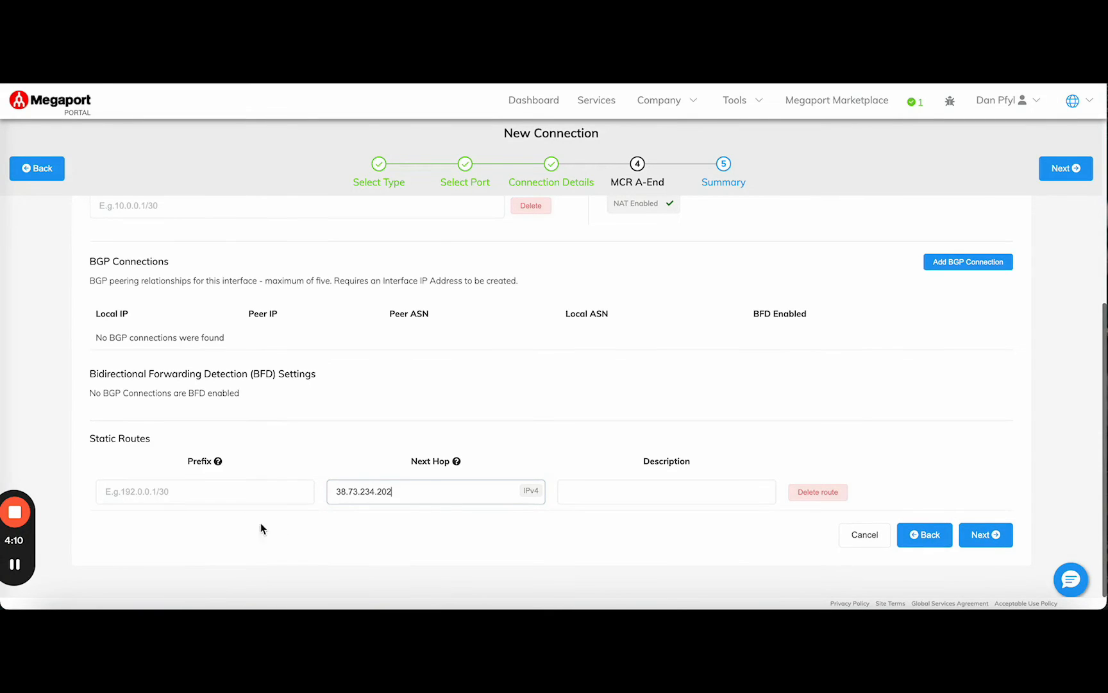
Set the static route's prefix to 38.146.40.0/24 and proceed to the connection summary
left_click(206, 488)
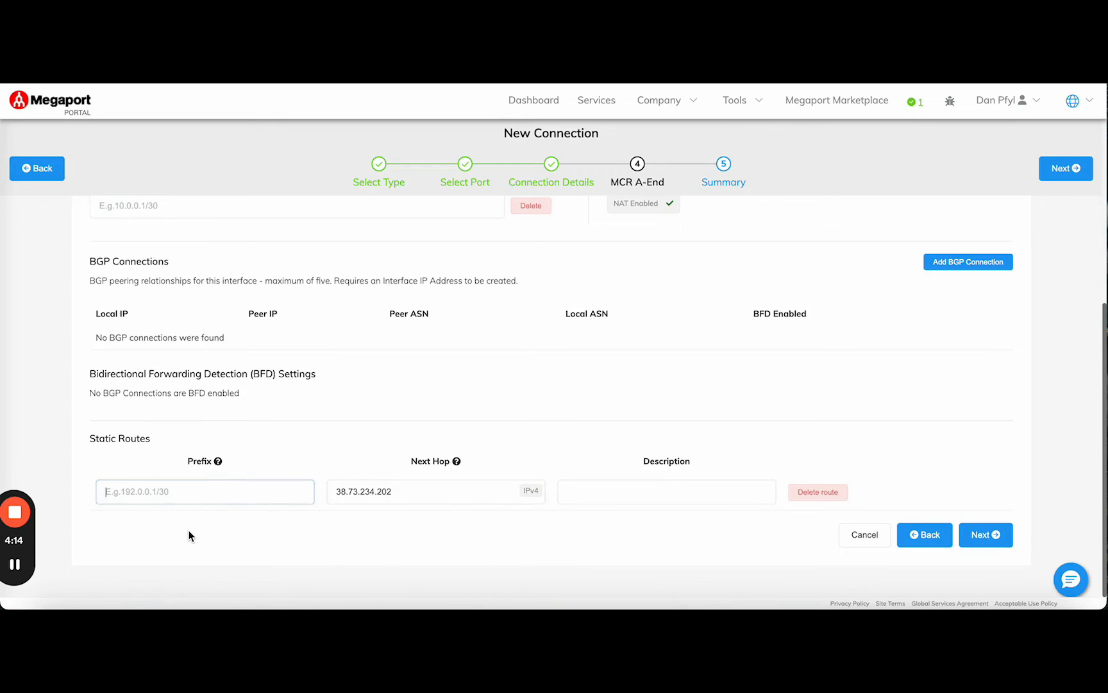
type("38.146.40.0")
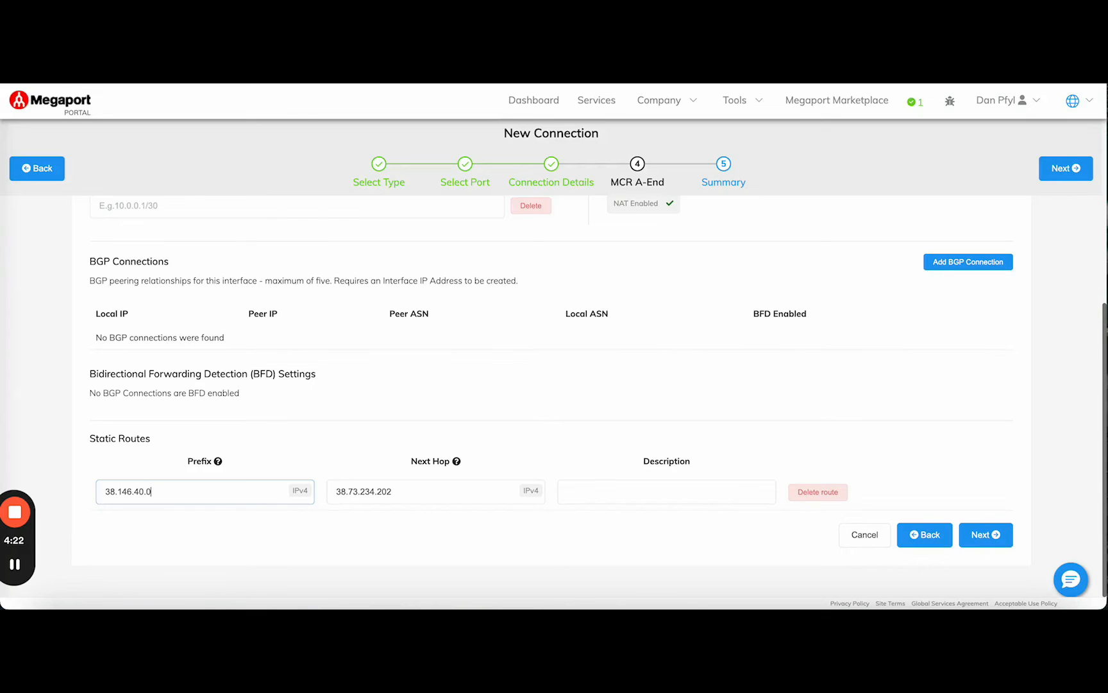
type("/24")
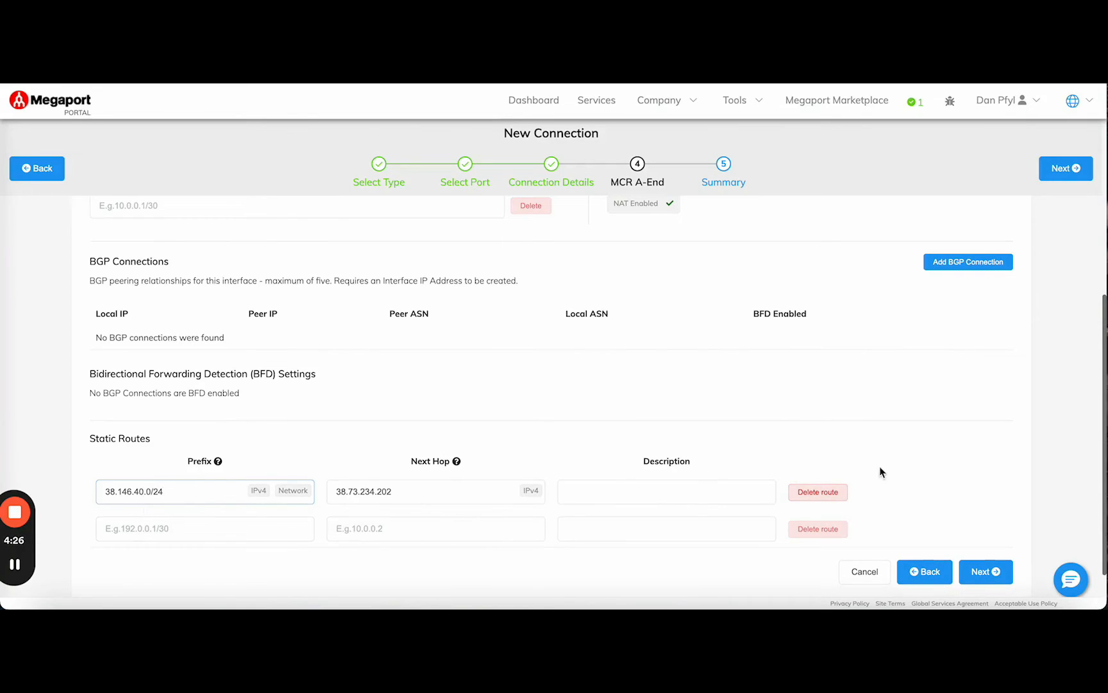
scroll(935, 460, "down", 1)
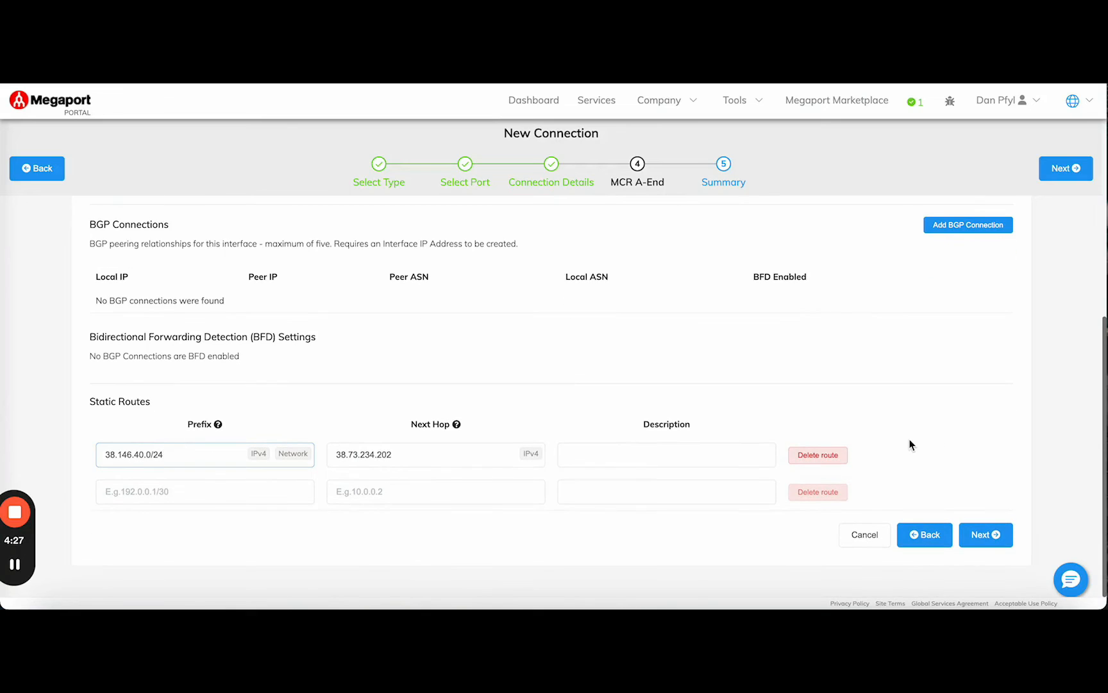
left_click(984, 534)
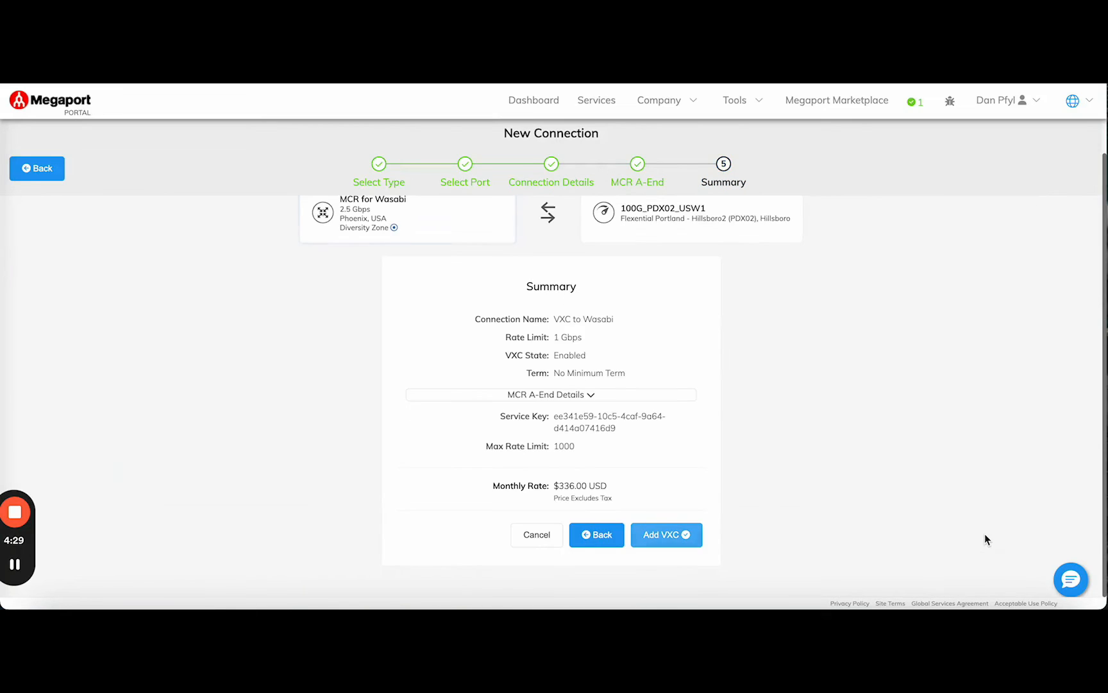
Review the MCR A-End details in the summary and add the VXC to the configured services
left_click(576, 397)
scroll(717, 370, "down", 1)
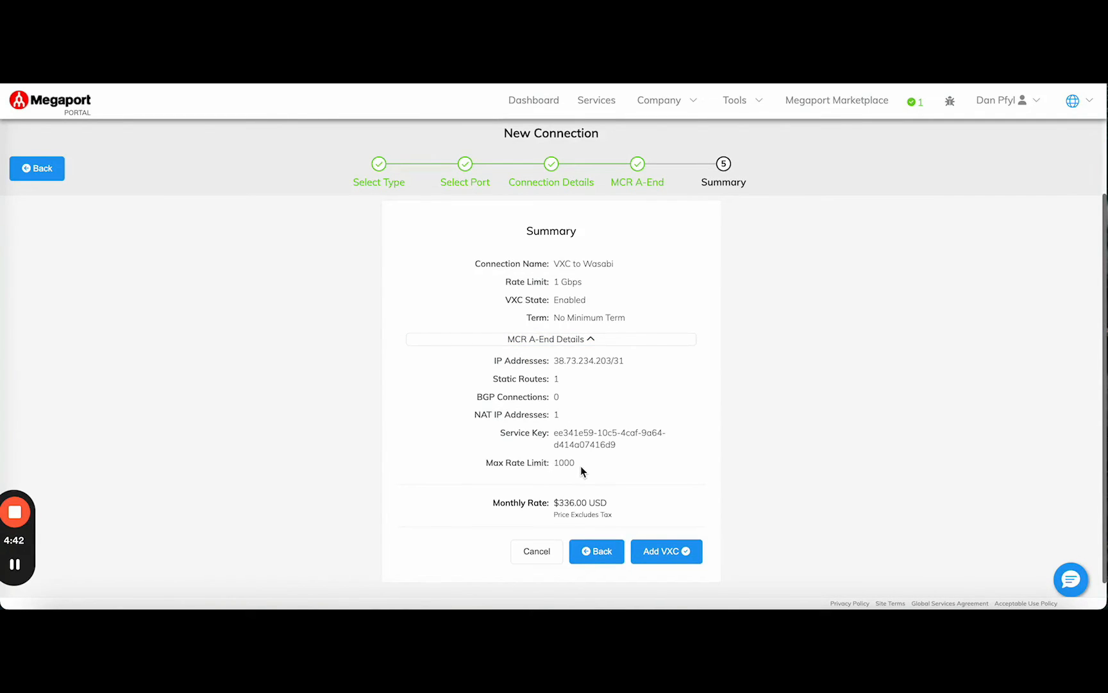
left_click(667, 553)
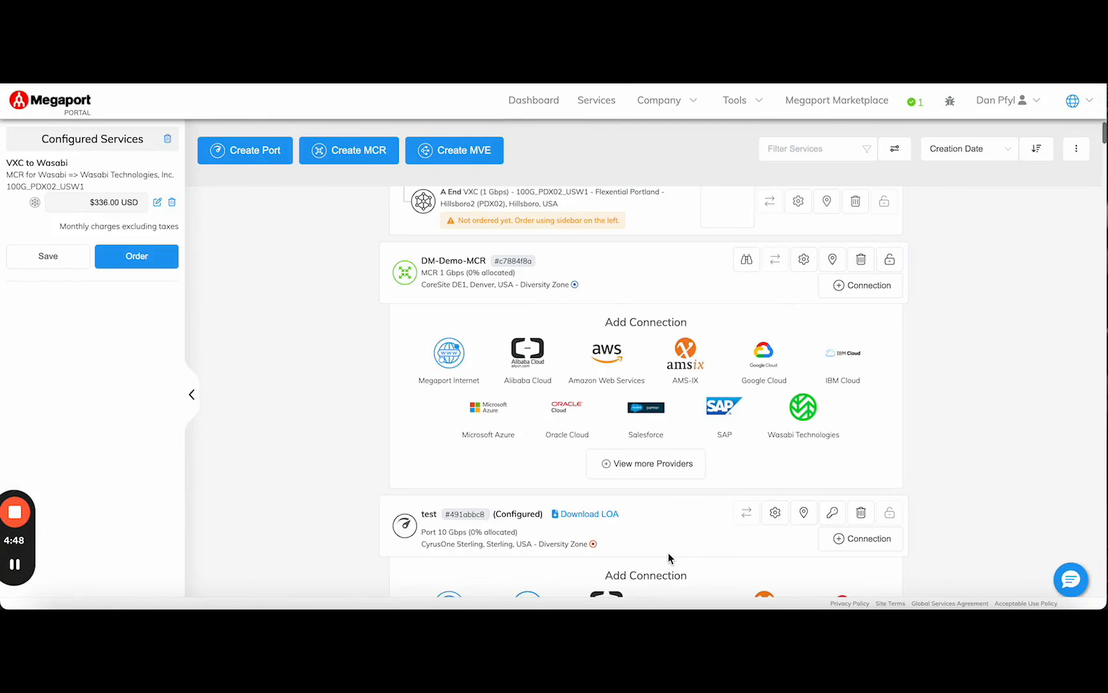
Order the configured VXC to Wasabi and confirm the order
scroll(513, 457, "up", 3)
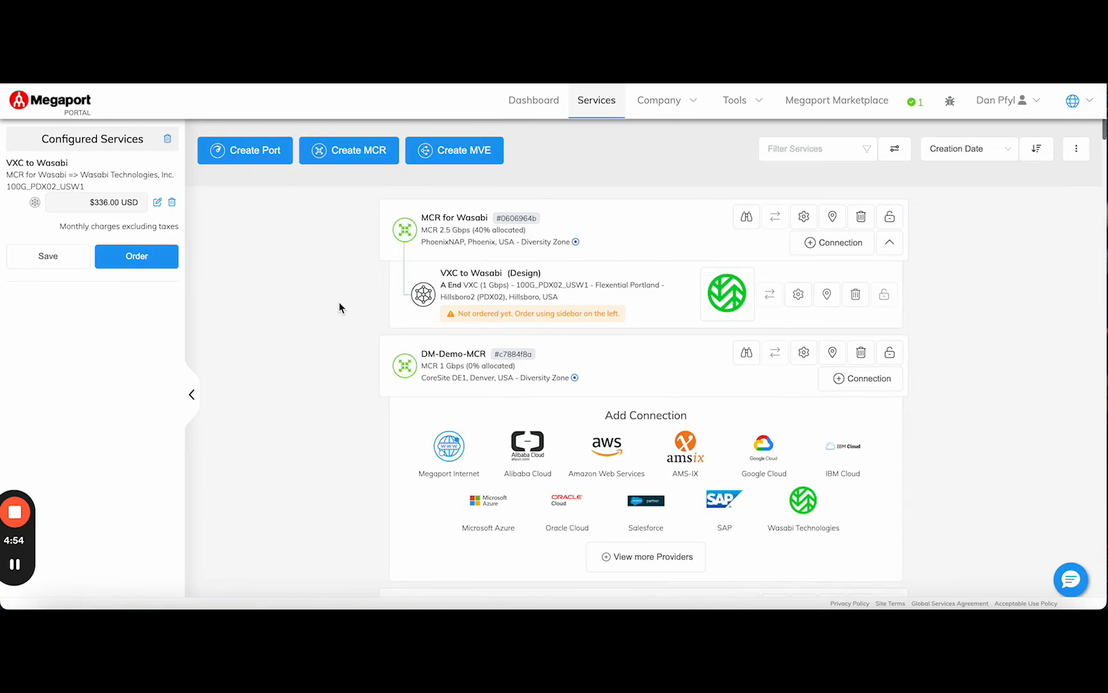
left_click(128, 259)
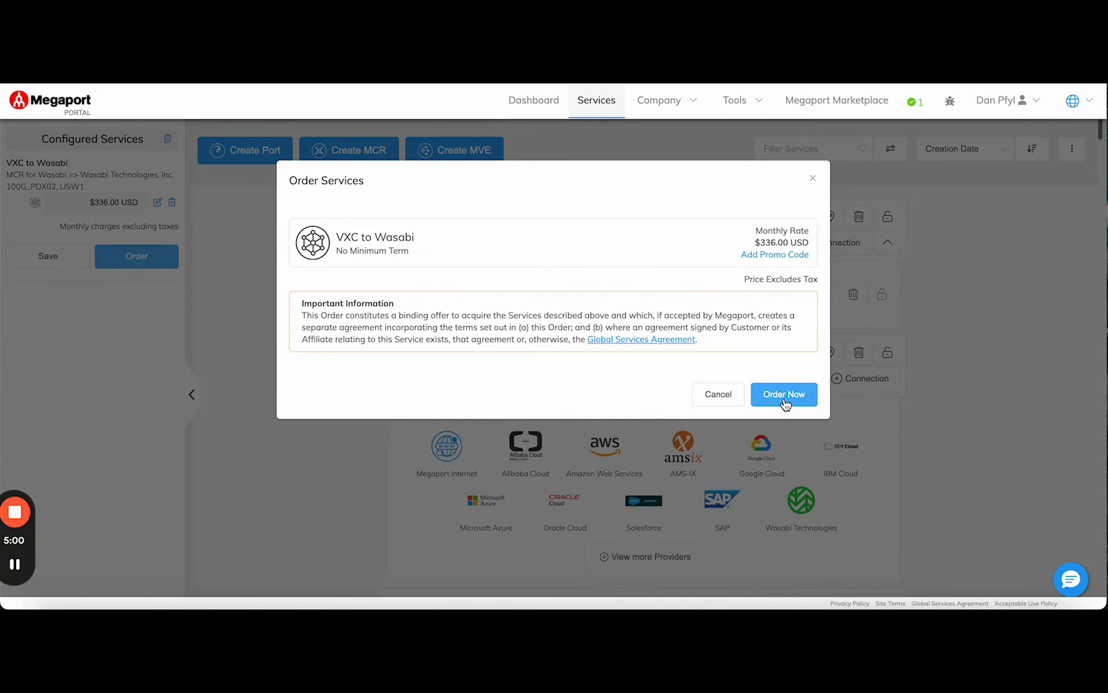
left_click(784, 396)
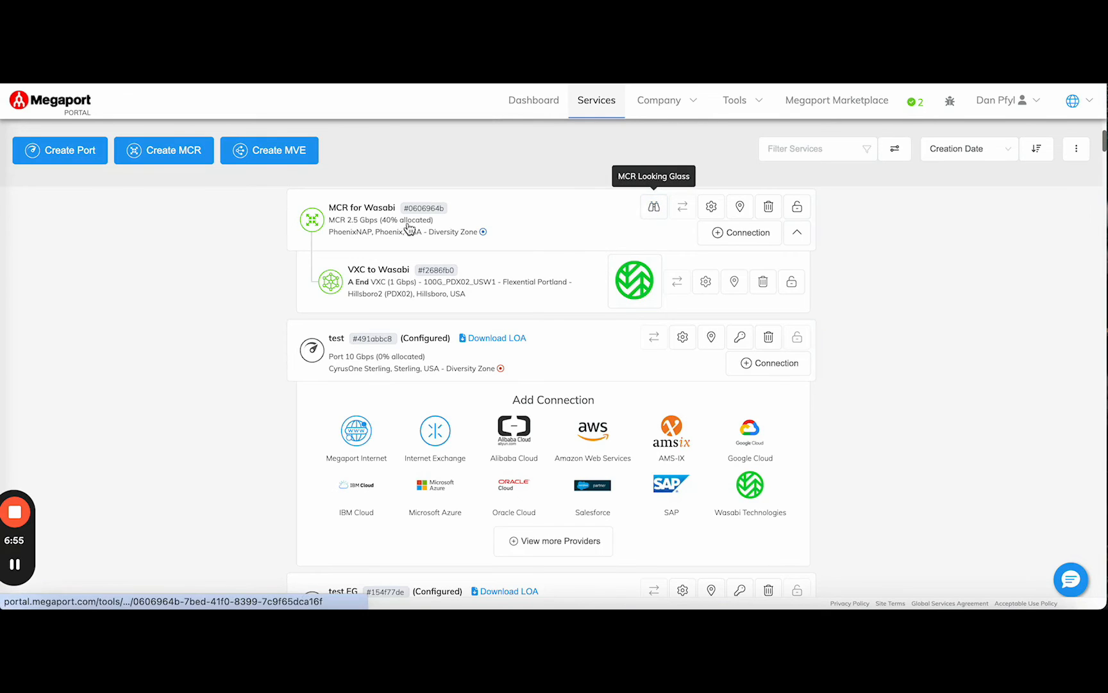
Open the MCR Looking Glass for MCR for Wasabi to examine its routes table
left_click(652, 210)
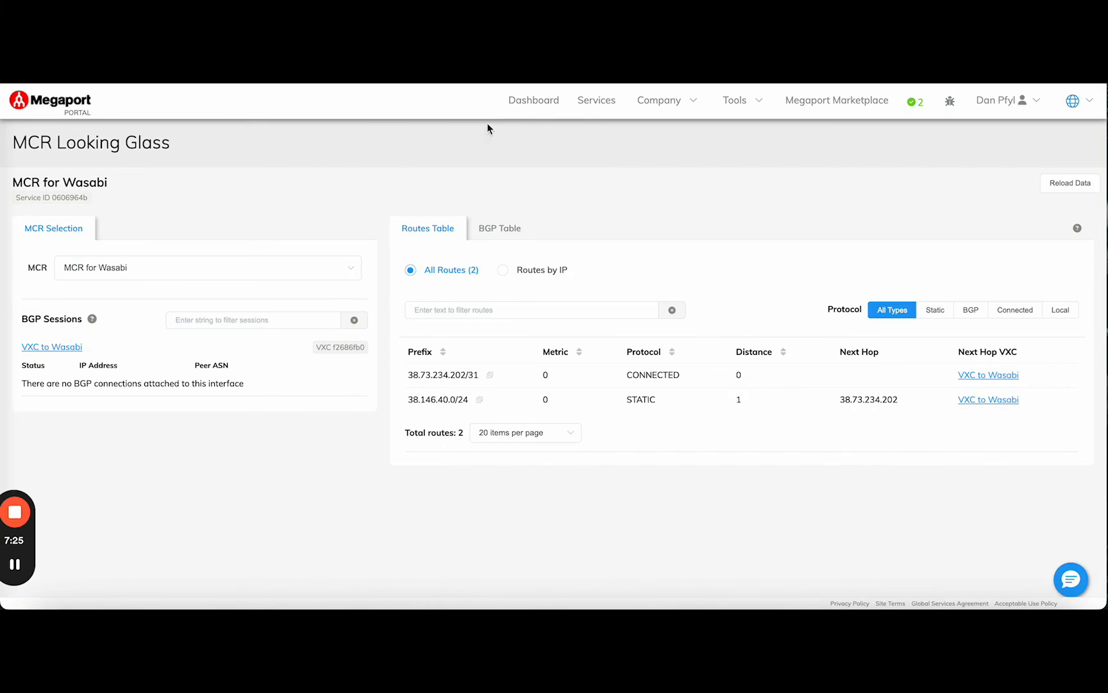
Start a new connection from MCR for Wasabi in the services list and choose Cloud as the destination type
left_click(595, 107)
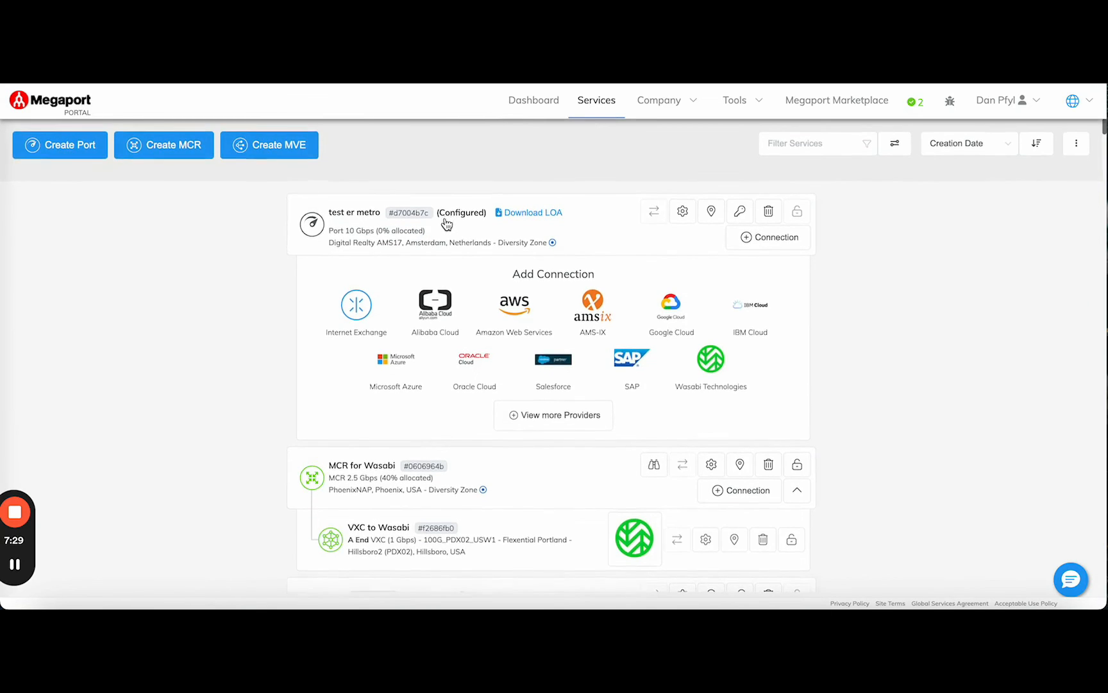
scroll(882, 300, "down", 3)
scroll(882, 300, "down", 2)
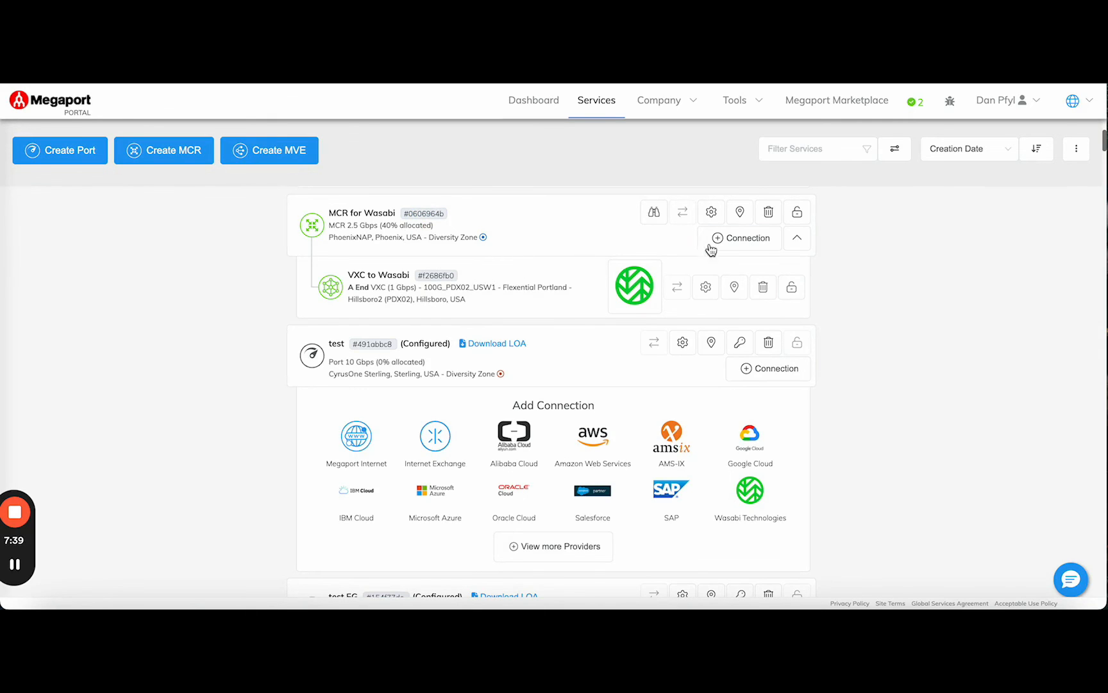
left_click(751, 241)
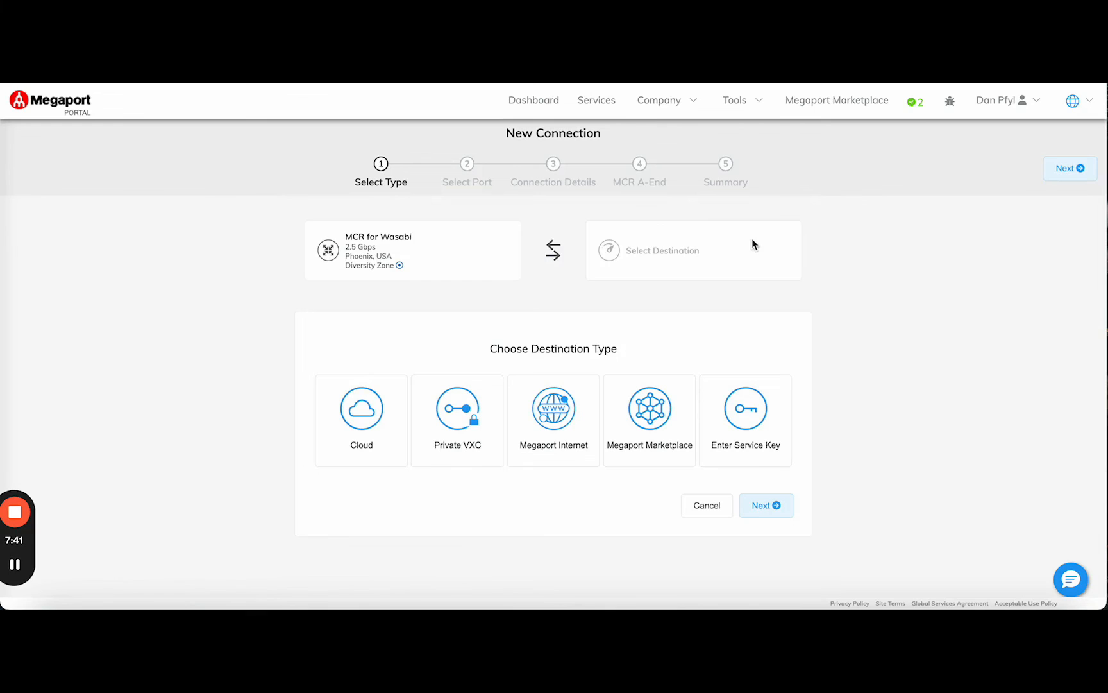
left_click(369, 416)
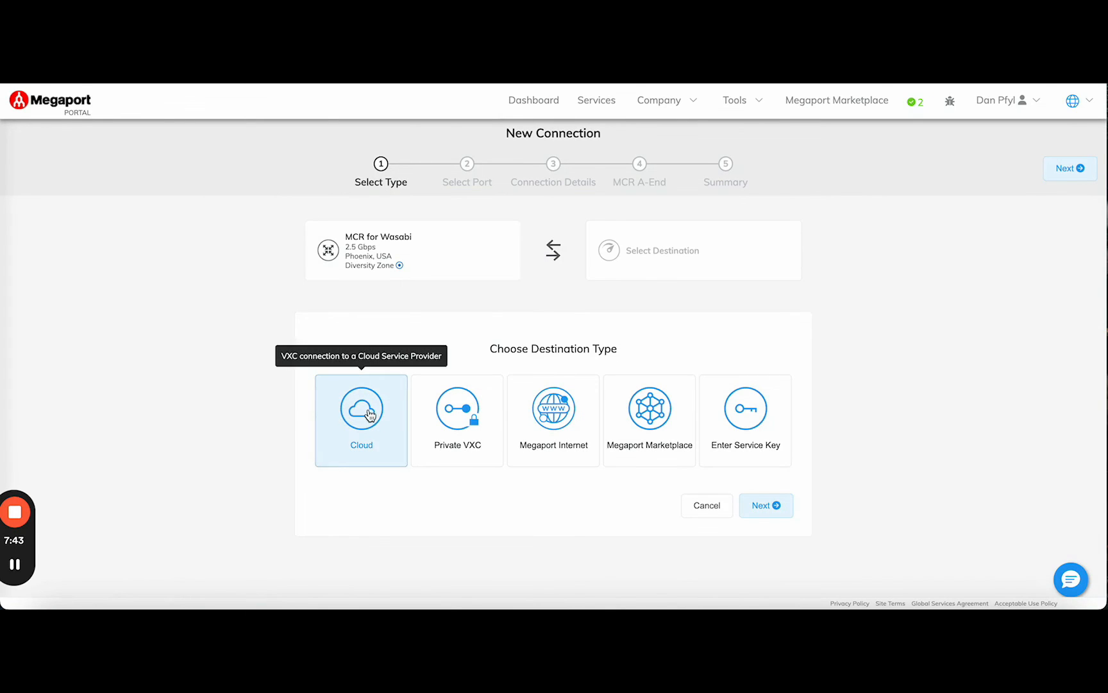
left_click(369, 416)
Look through the cloud providers available for the new connection and return to the destination type selection
scroll(410, 475, "down", 2)
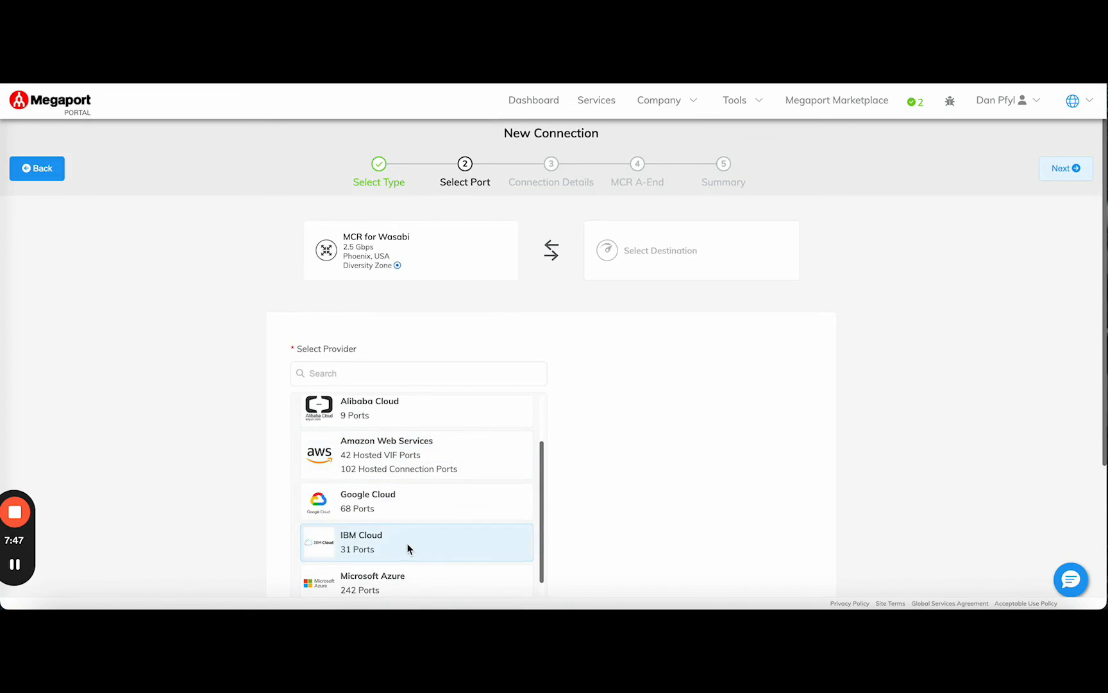
scroll(404, 574, "down", 2)
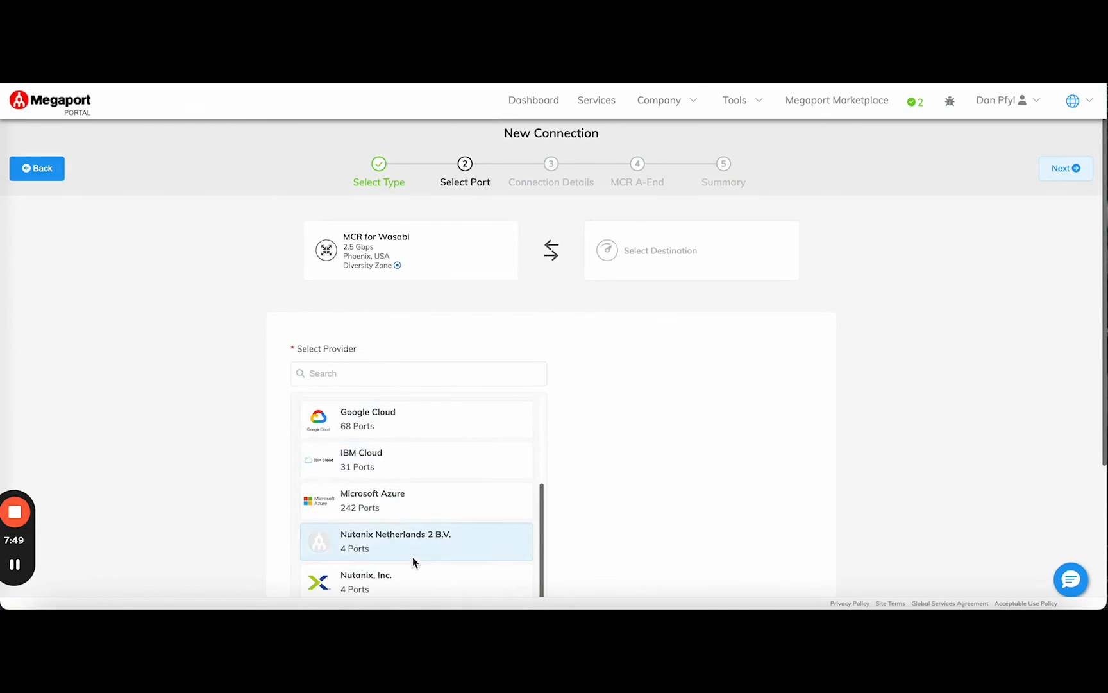
scroll(436, 471, "up", 3)
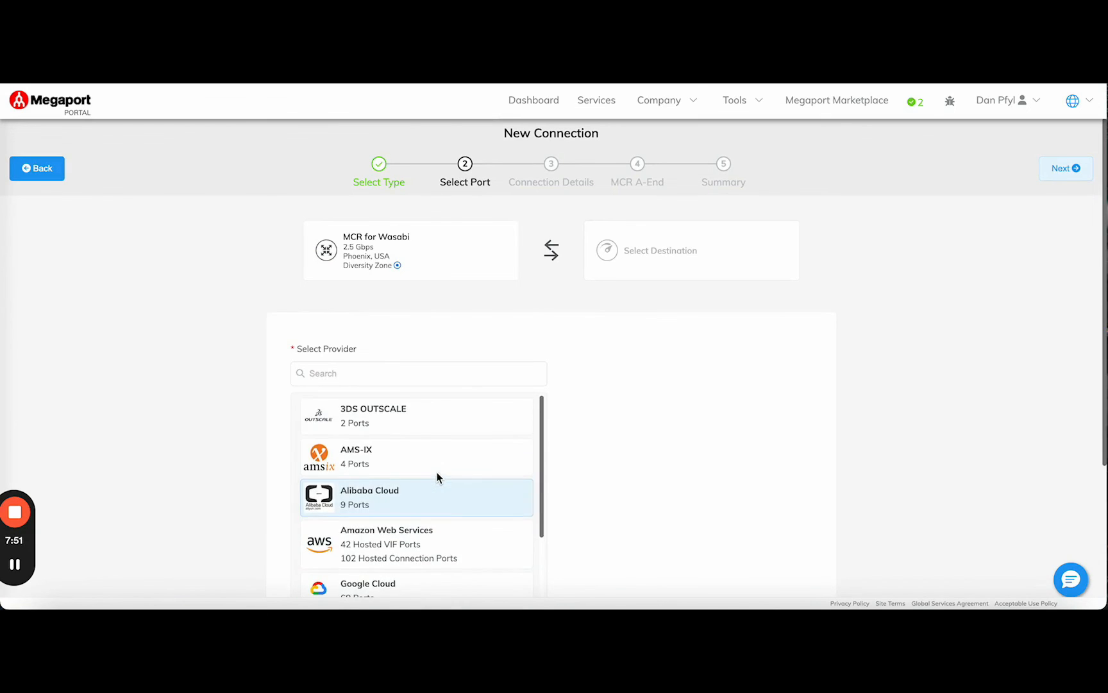
left_click(38, 171)
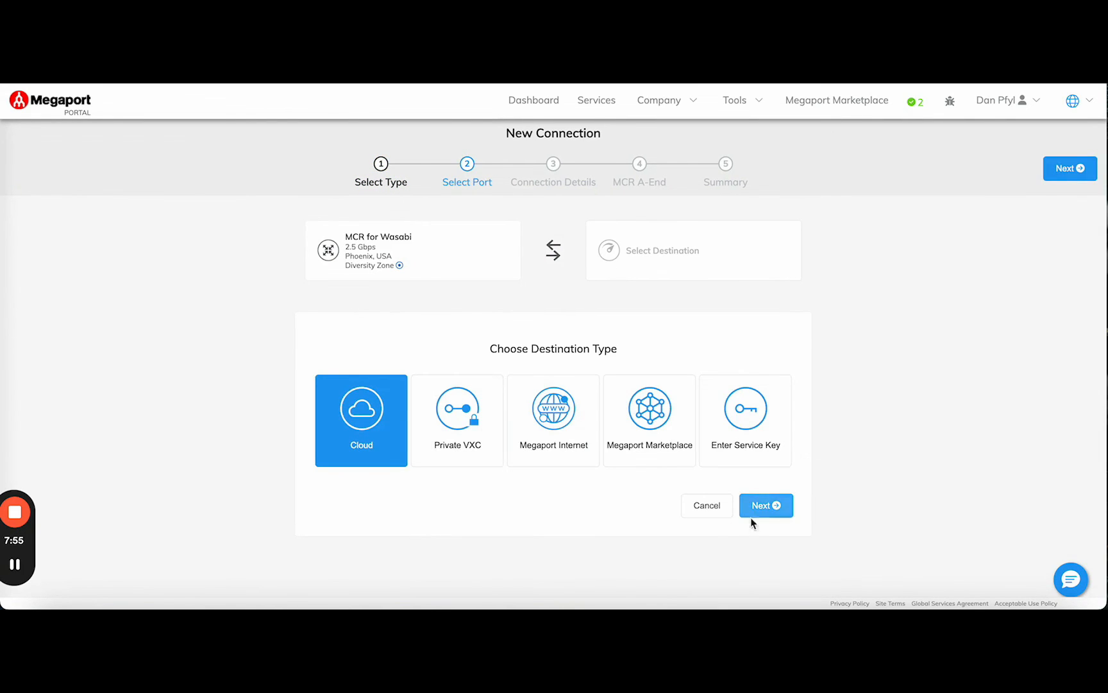